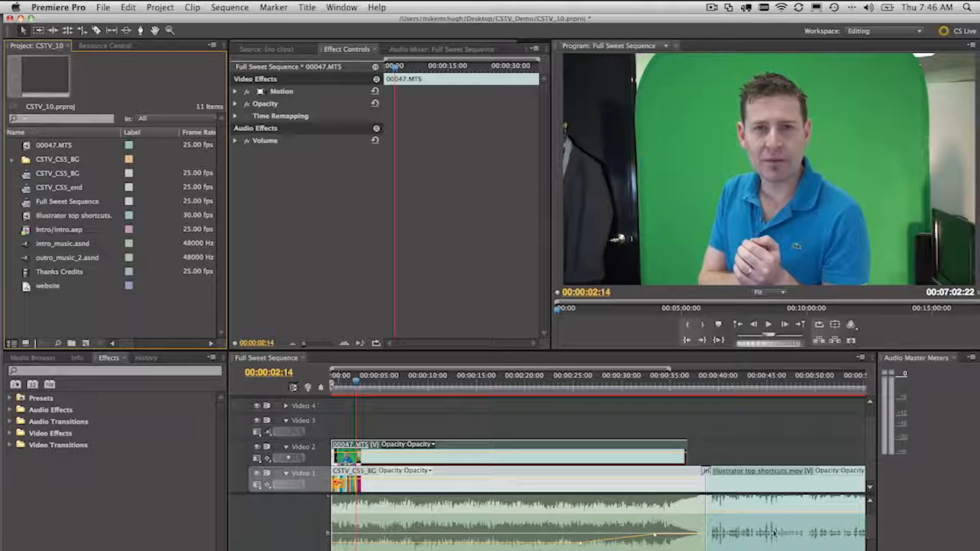
# Step: Collapse the Audio 1 track and move the playhead to 00:00:03:07
pyautogui.moveTo(869, 531); pyautogui.dragTo(870, 518)
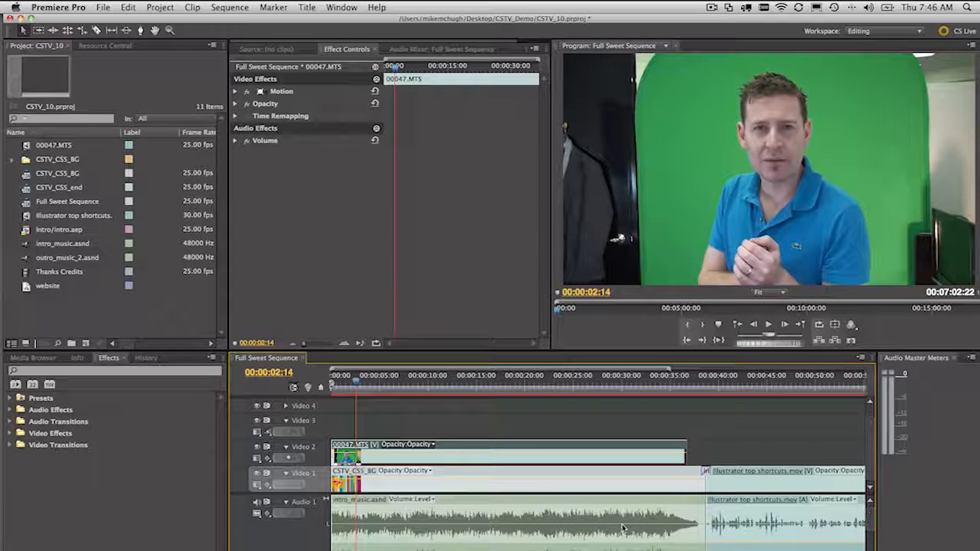
pyautogui.click(285, 504)
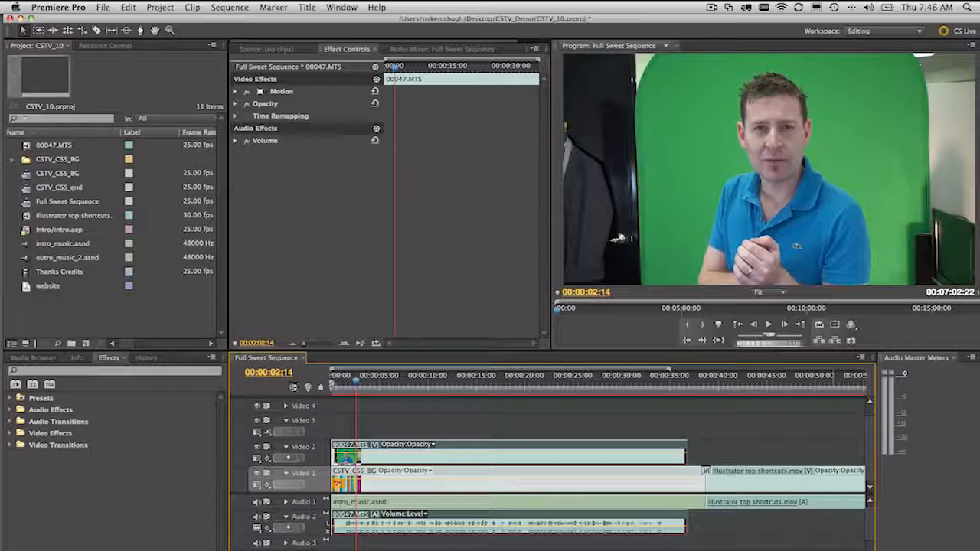
pyautogui.moveTo(978, 550); pyautogui.dragTo(974, 548)
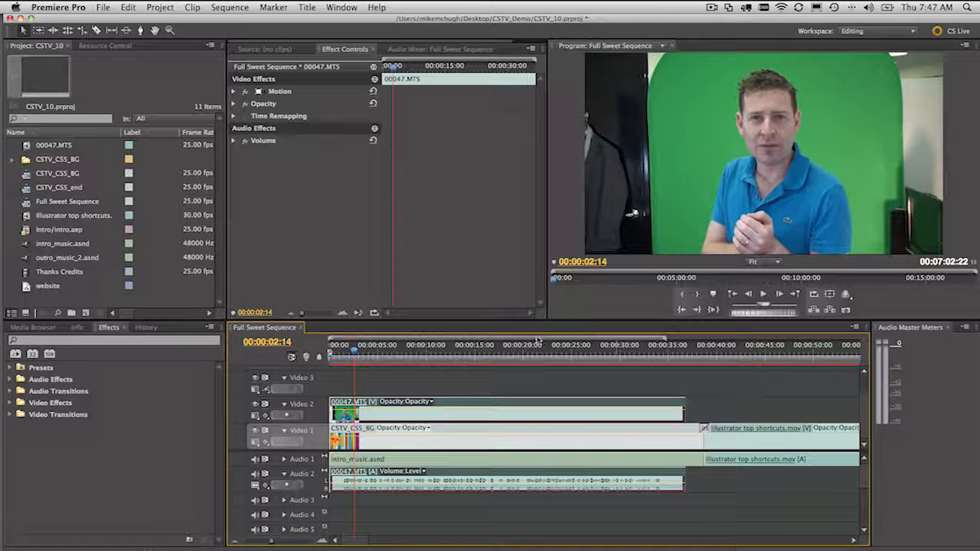
pyautogui.click(351, 355)
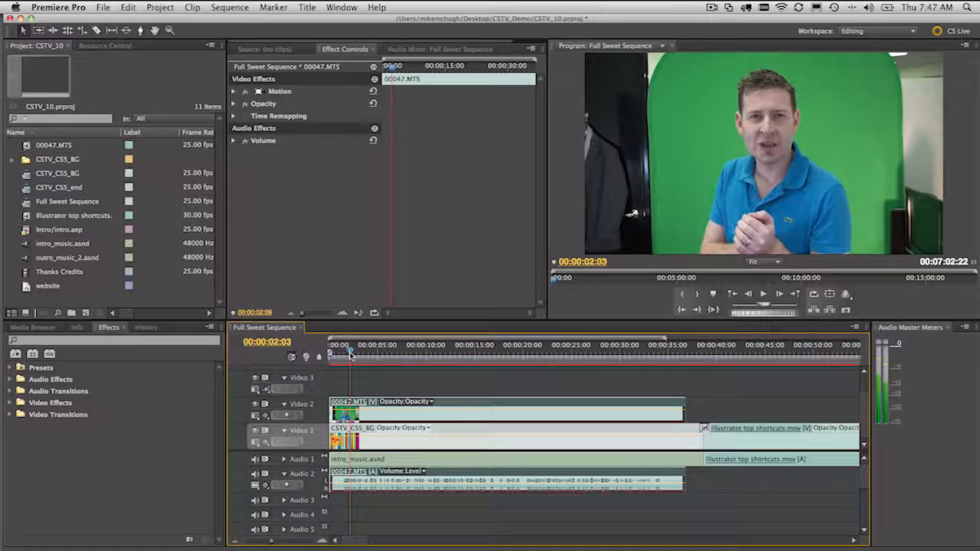
pyautogui.moveTo(350, 354)
pyautogui.mouseDown()
pyautogui.moveTo(370, 354)
pyautogui.moveTo(363, 354)
pyautogui.mouseUp()
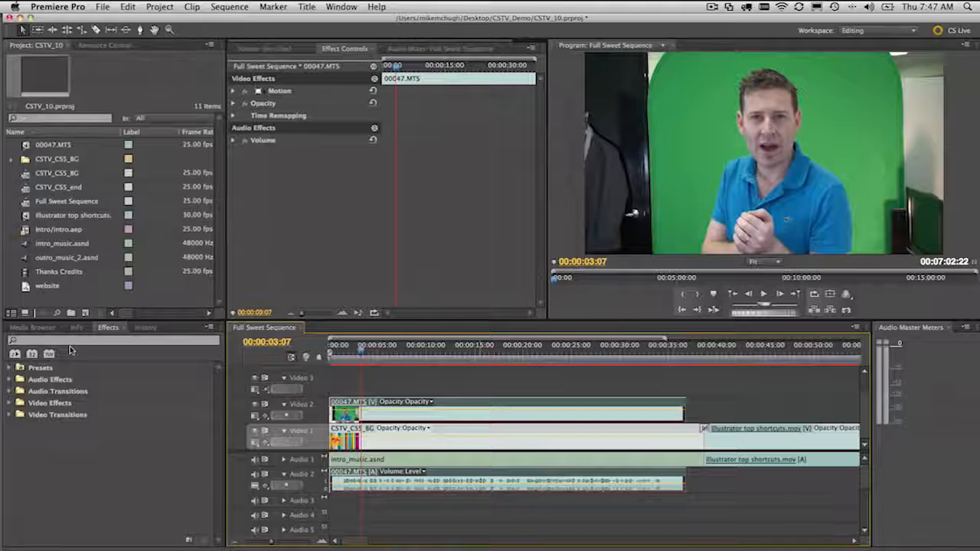
# Step: Find the garbage matte effects with "Garb" and apply Eight-Point Garbage Matte to the 00047.MTS clip on Video 2
pyautogui.click(65, 340)
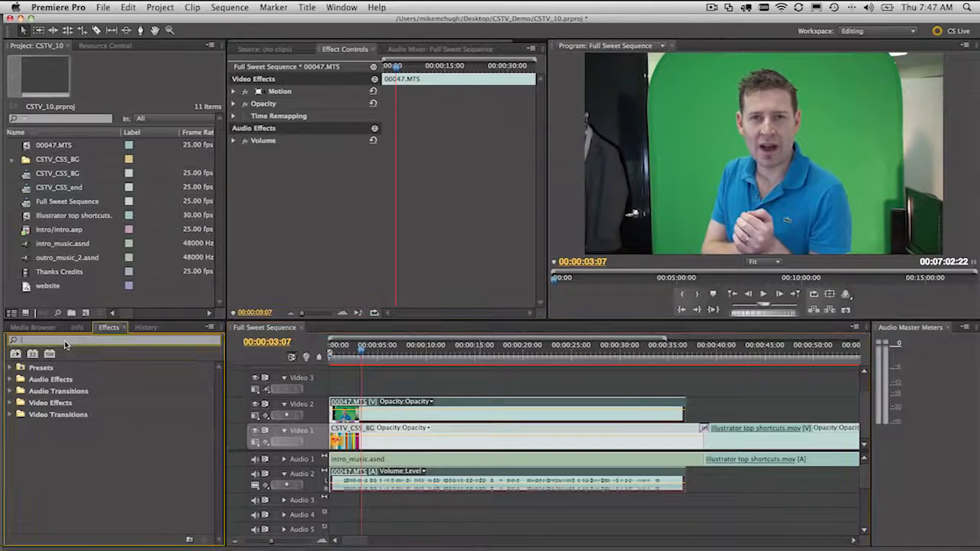
pyautogui.write('Garb')
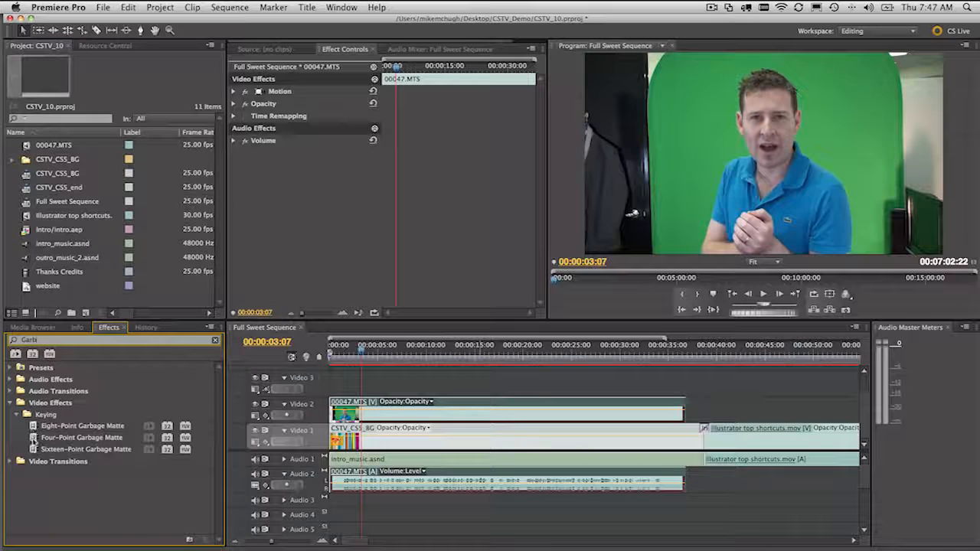
pyautogui.click(33, 426)
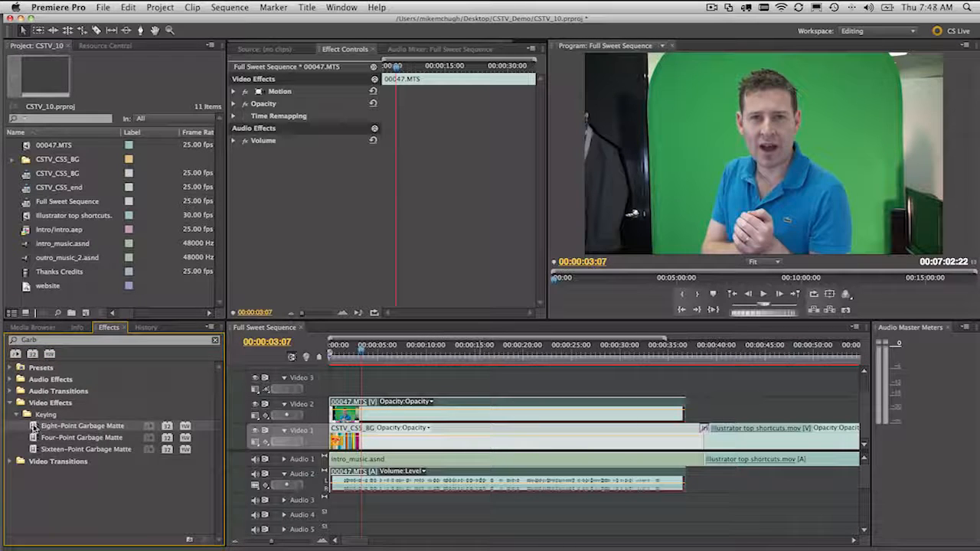
pyautogui.moveTo(33, 427); pyautogui.dragTo(385, 407)
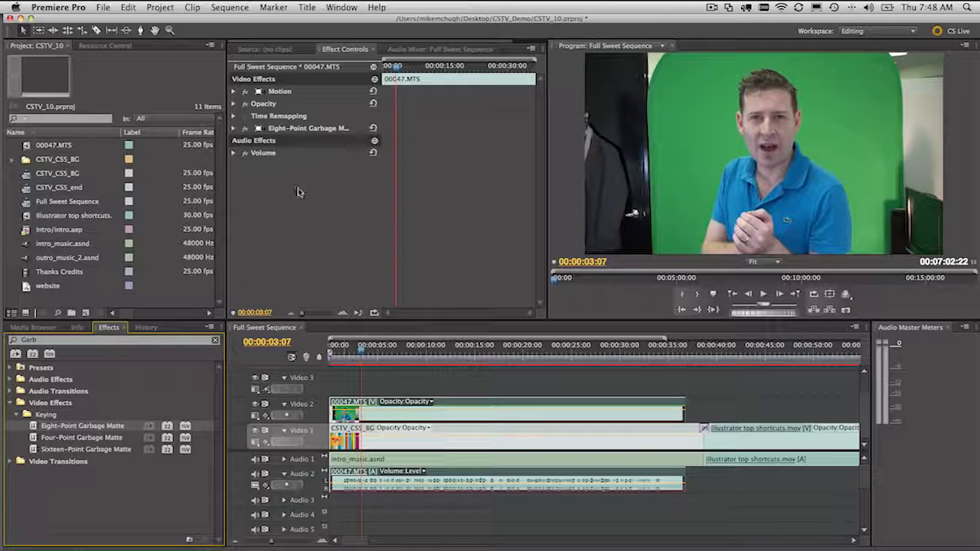
# Step: Pull the garbage matte's upper, middle and lower left points inward to cut away everything left of the green screen
pyautogui.click(287, 129)
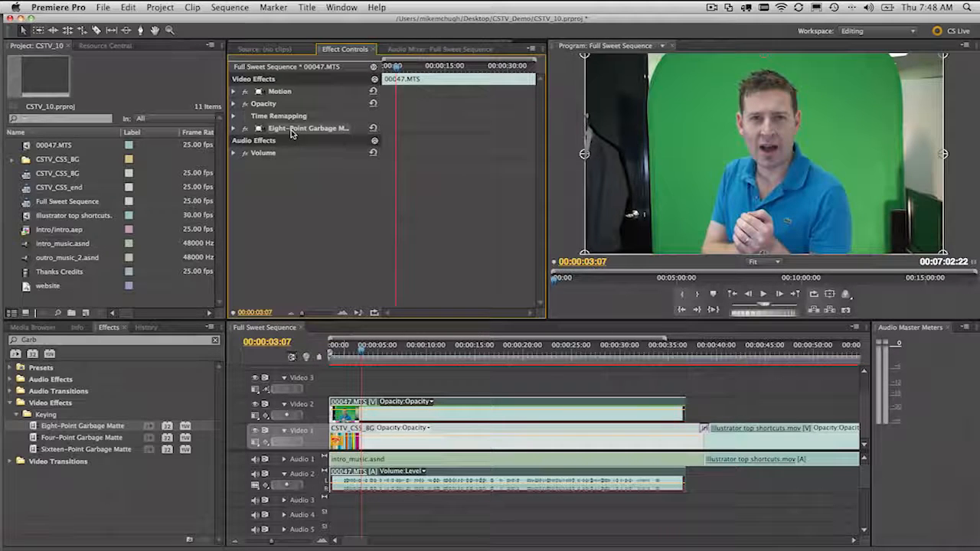
pyautogui.click(557, 110)
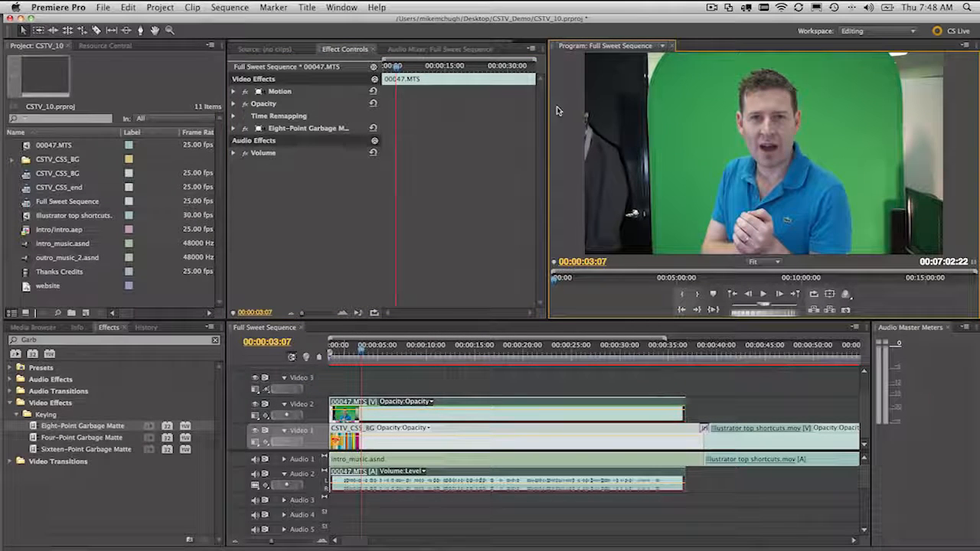
pyautogui.click(328, 130)
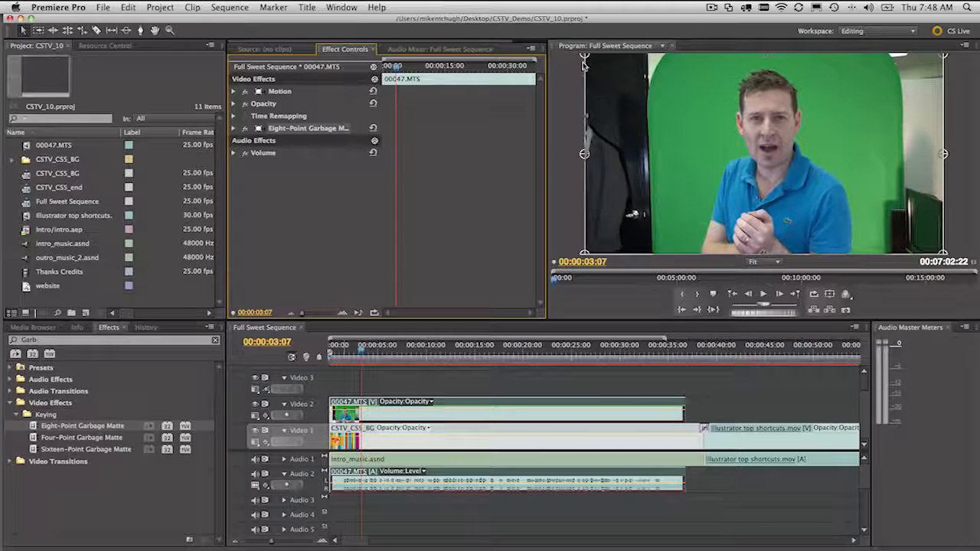
pyautogui.press('`')
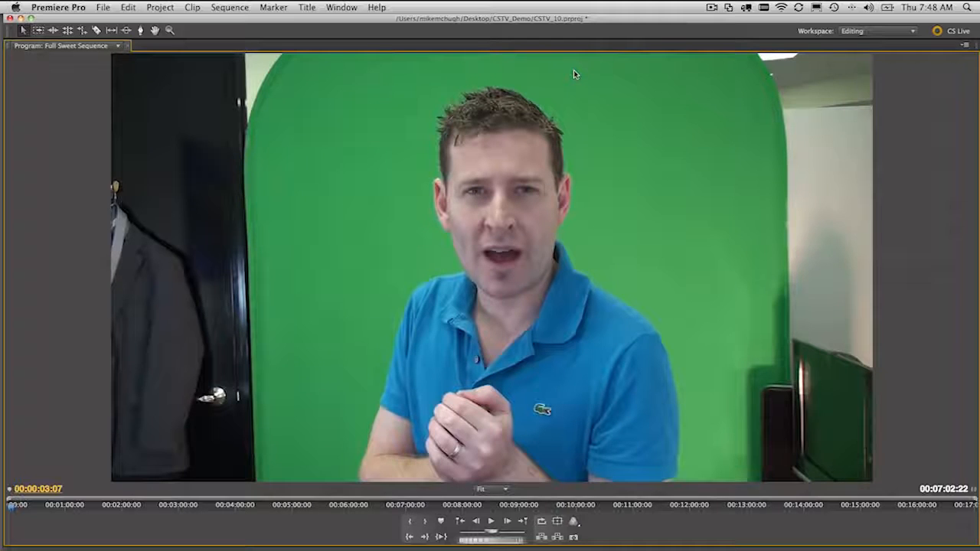
pyautogui.press('`')
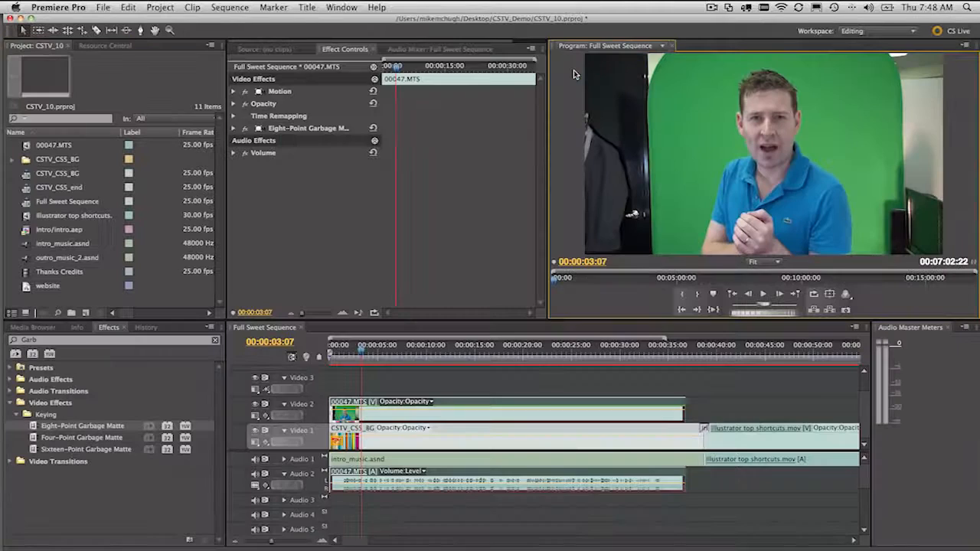
pyautogui.click(277, 129)
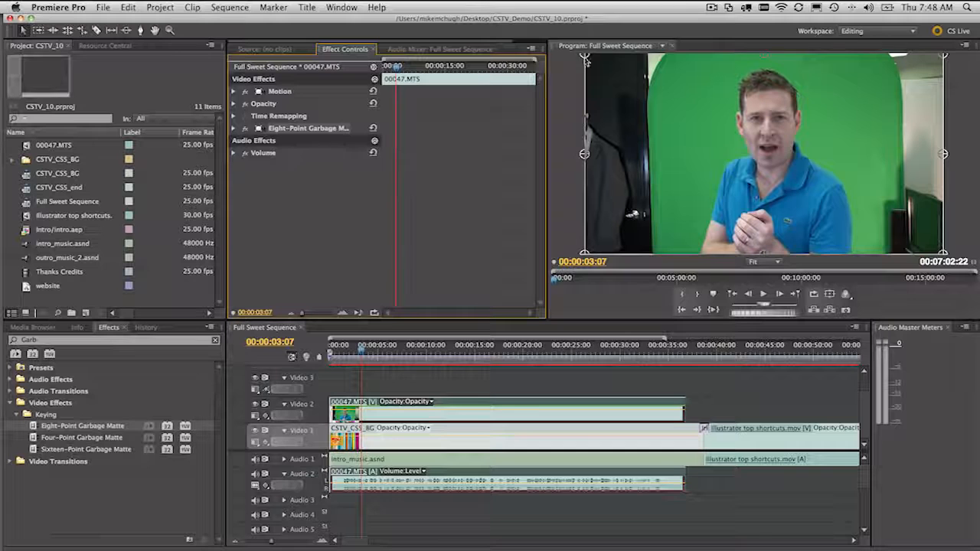
pyautogui.moveTo(585, 59); pyautogui.dragTo(680, 60)
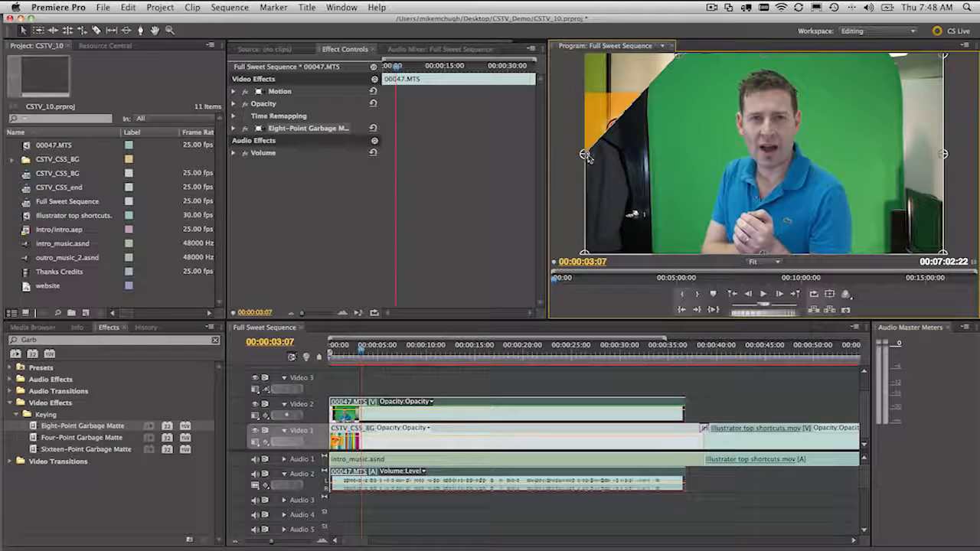
pyautogui.moveTo(585, 155); pyautogui.dragTo(655, 119)
pyautogui.moveTo(585, 254); pyautogui.dragTo(663, 258)
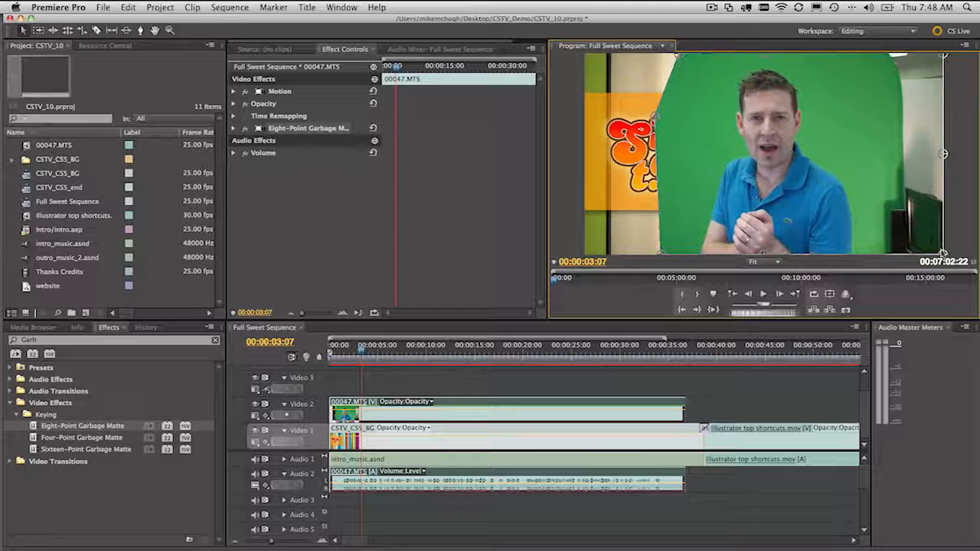
# Step: Pull the garbage matte's lower, middle and upper right points inward to cut away everything right of the green screen
pyautogui.moveTo(943, 254); pyautogui.dragTo(896, 248)
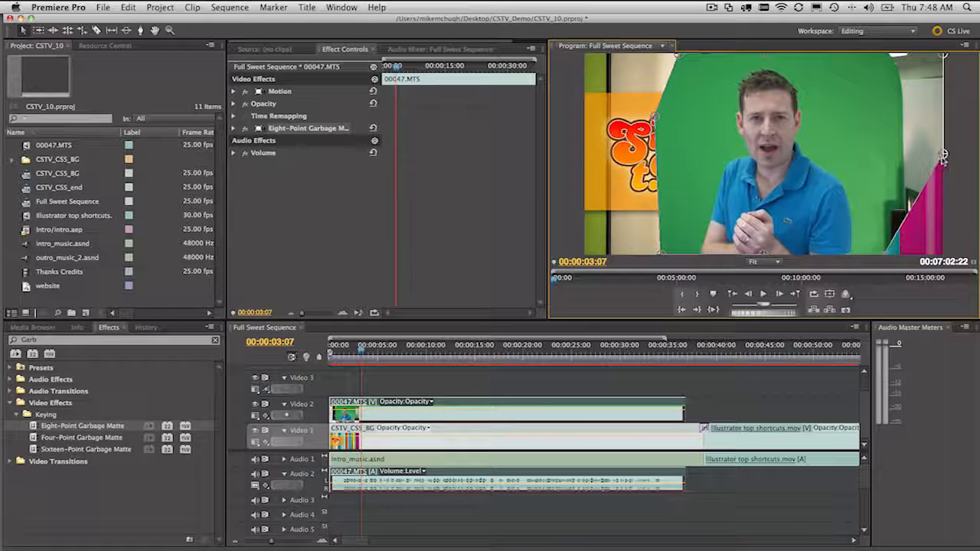
pyautogui.moveTo(943, 154); pyautogui.dragTo(879, 201)
pyautogui.moveTo(944, 58); pyautogui.dragTo(883, 55)
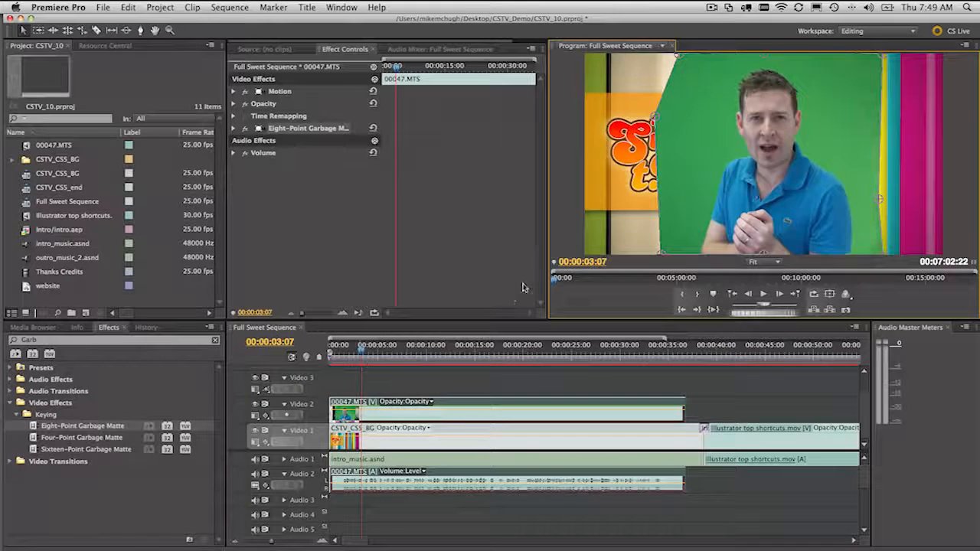
# Step: Fine-tune the garbage matte's middle right point in the maximized program monitor, and restore the normal layout
pyautogui.press('`')
pyautogui.press('`')
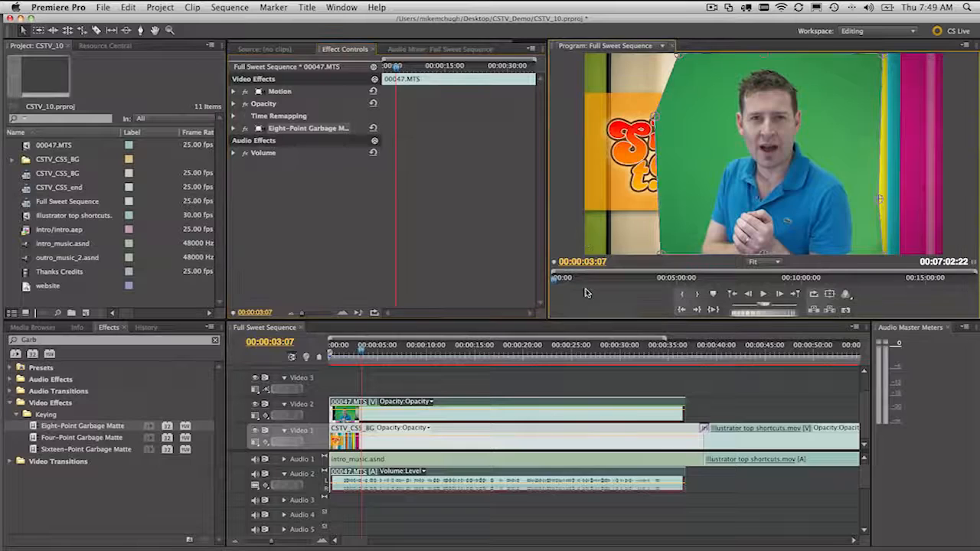
pyautogui.press('`')
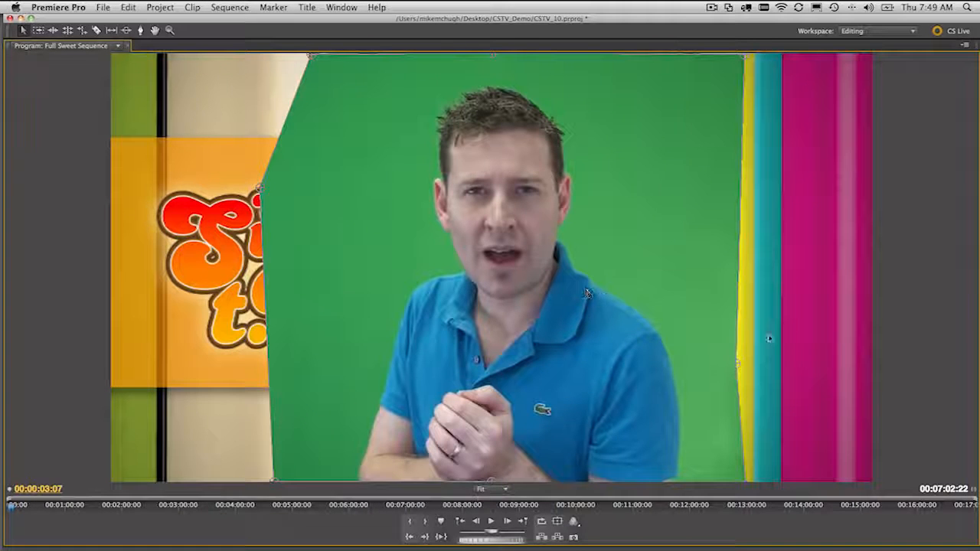
pyautogui.moveTo(738, 363)
pyautogui.mouseDown()
pyautogui.moveTo(748, 359)
pyautogui.moveTo(739, 361)
pyautogui.mouseUp()
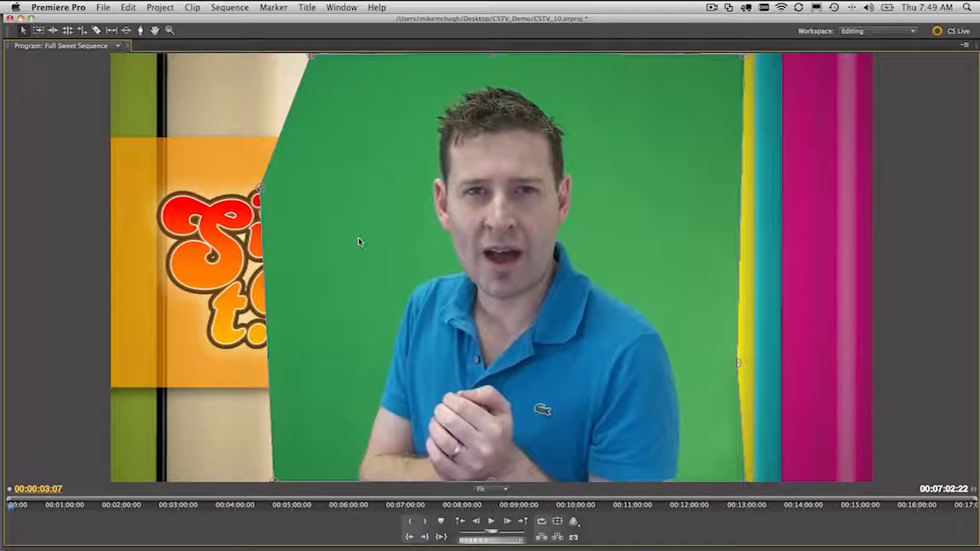
pyautogui.press('`')
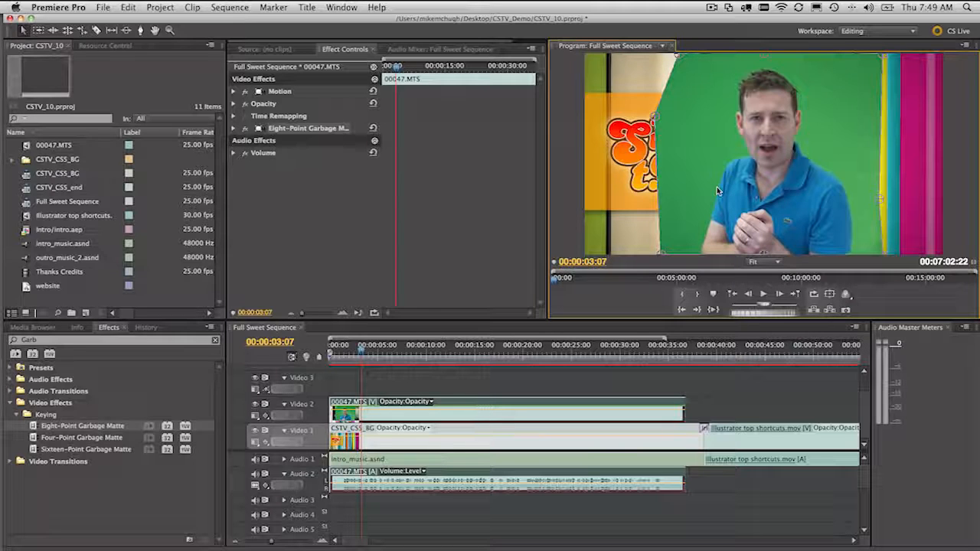
# Step: Find the Ultra Key effect with "Ultr" and apply it to the 00047.MTS clip on Video 2
pyautogui.click(28, 341)
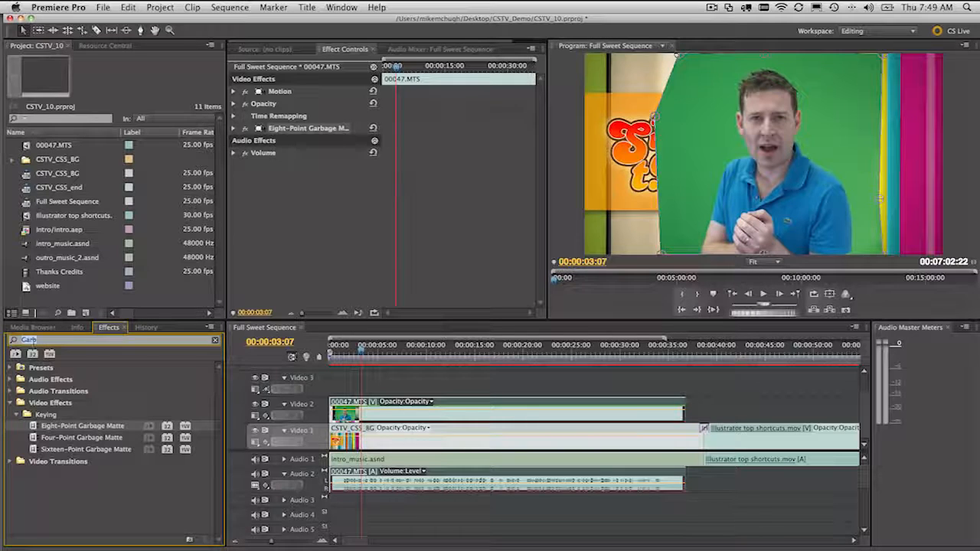
pyautogui.press('BackSpace')
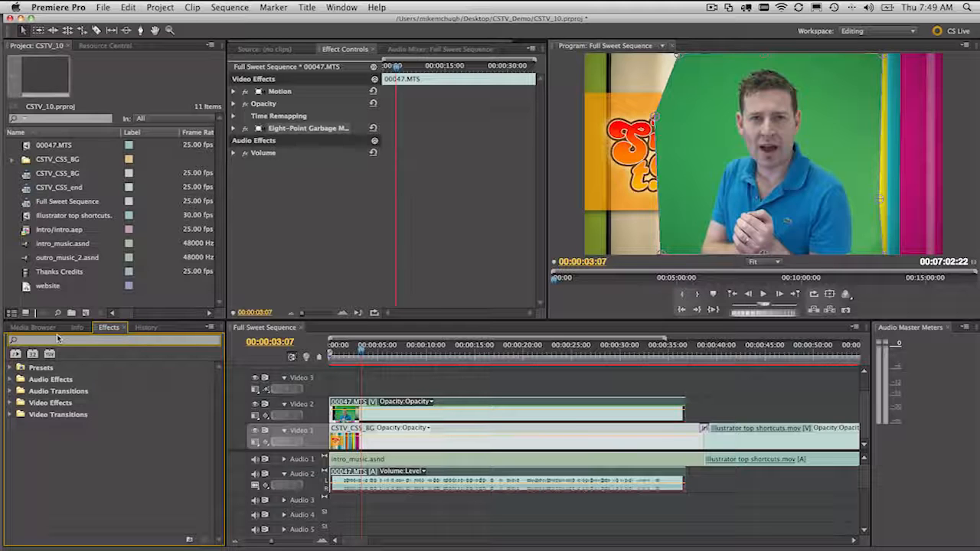
pyautogui.write('bl')
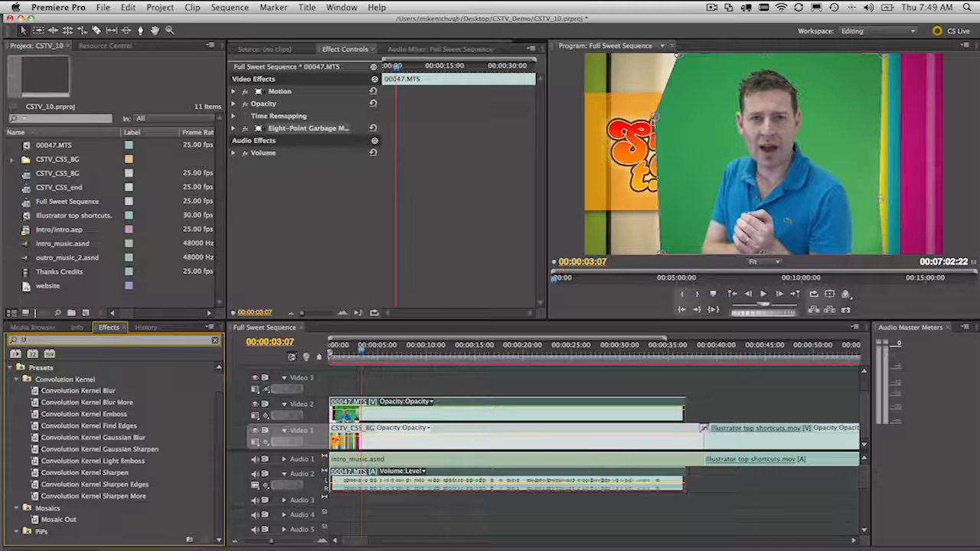
pyautogui.press('BackSpace')
pyautogui.press('BackSpace')
pyautogui.write('Ultr')
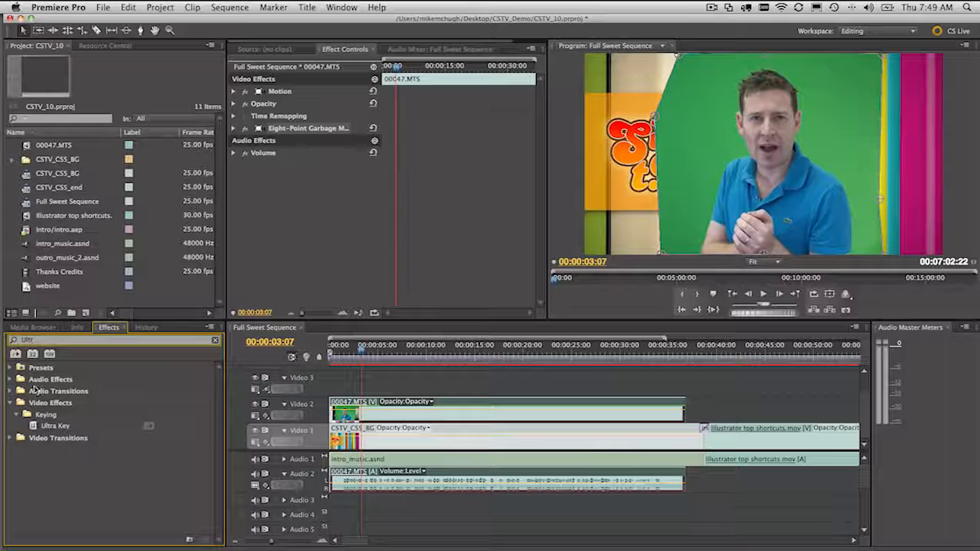
pyautogui.click(56, 426)
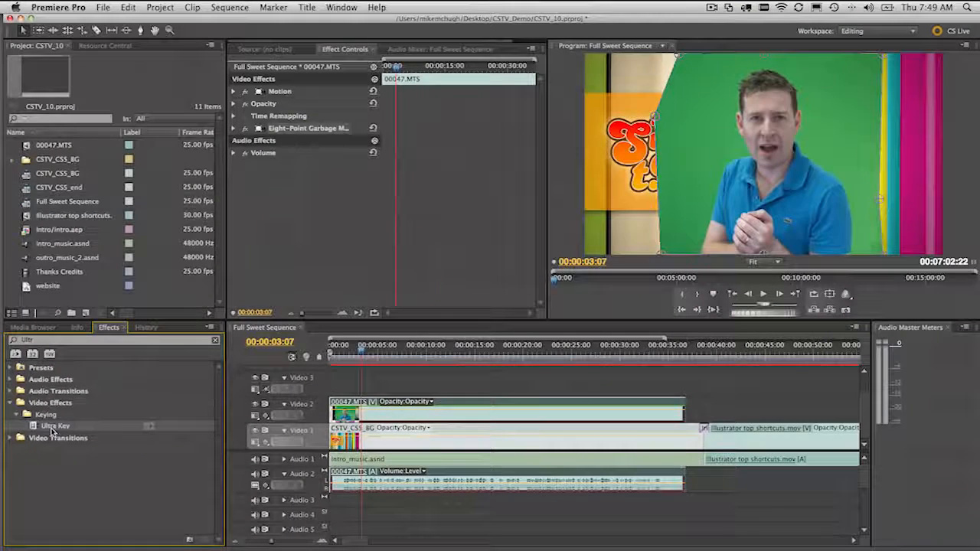
pyautogui.moveTo(52, 431); pyautogui.dragTo(244, 424)
pyautogui.moveTo(329, 420); pyautogui.dragTo(386, 418)
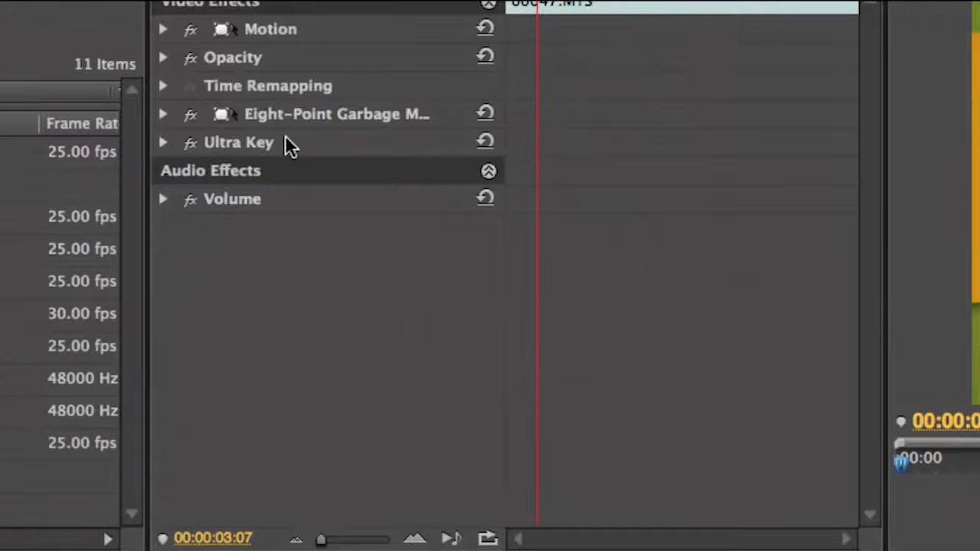
# Step: Sample the green screen beside the presenter as Ultra Key's key color, and check the result in the maximized program monitor
pyautogui.click(285, 142)
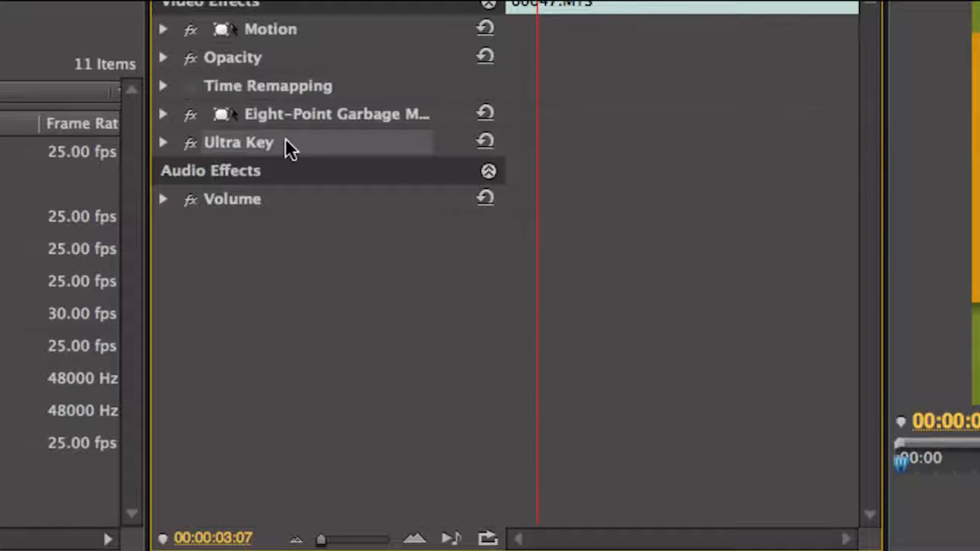
pyautogui.click(166, 142)
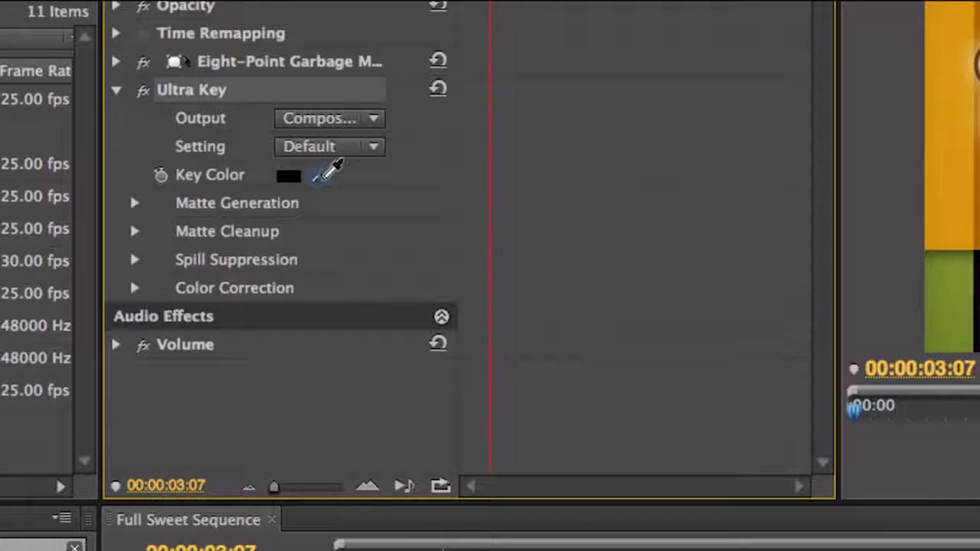
pyautogui.click(324, 176)
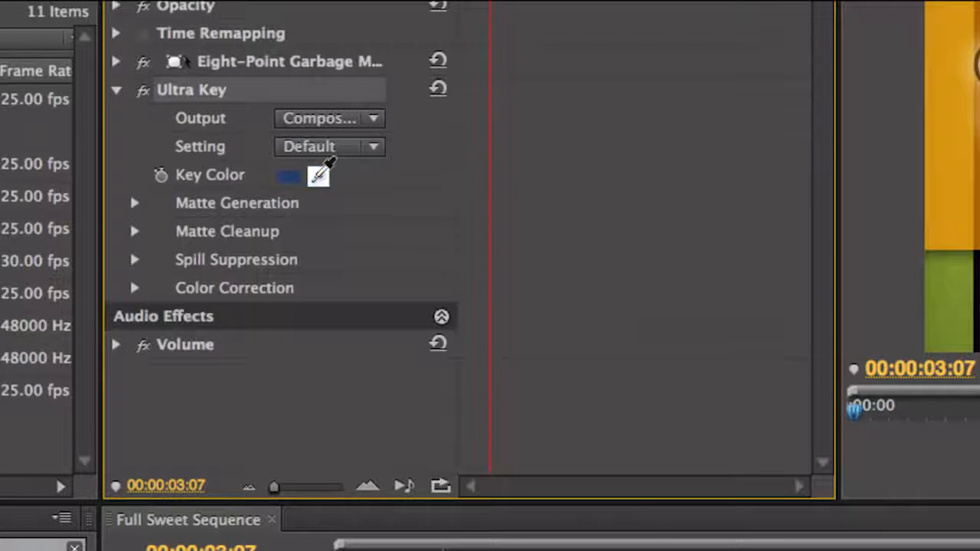
pyautogui.moveTo(314, 182); pyautogui.dragTo(356, 176)
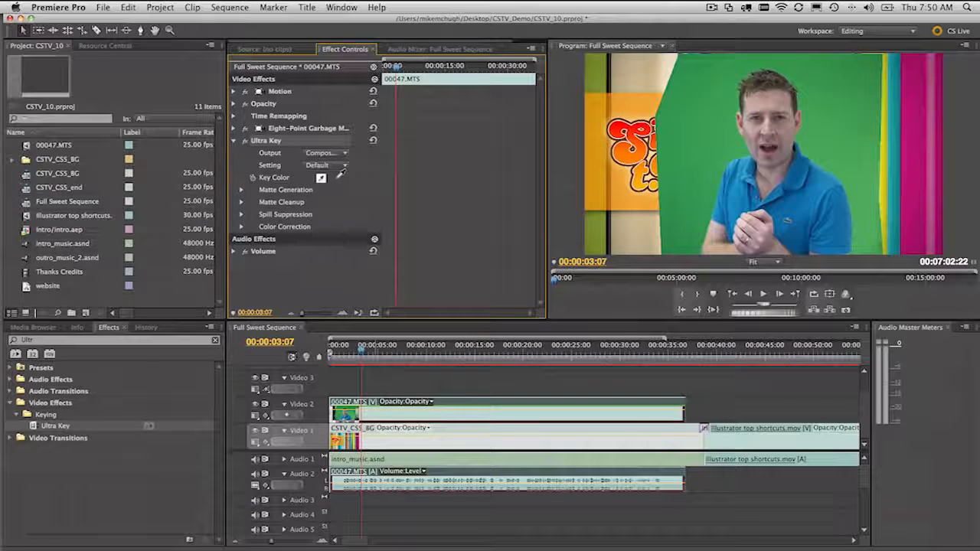
pyautogui.moveTo(340, 175); pyautogui.dragTo(697, 156)
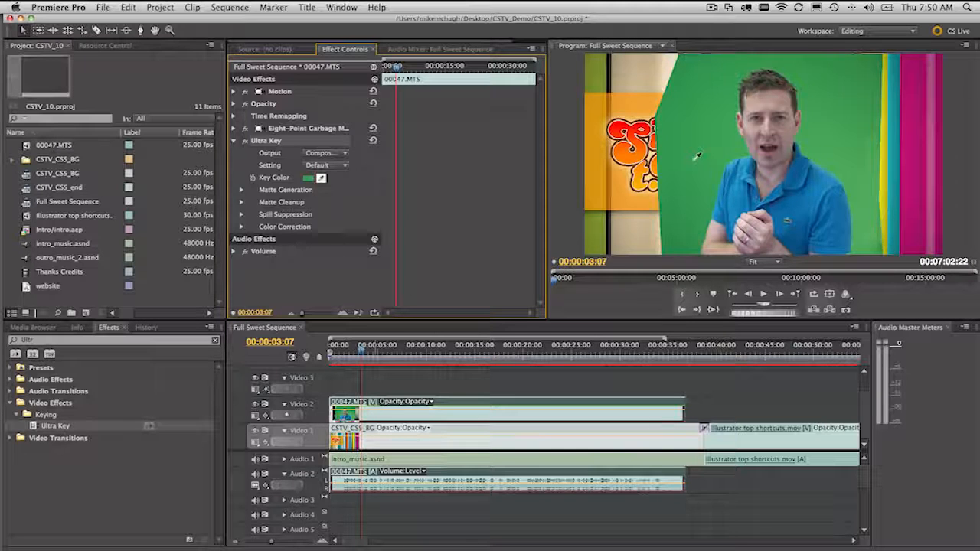
pyautogui.click(819, 173)
pyautogui.click(705, 149)
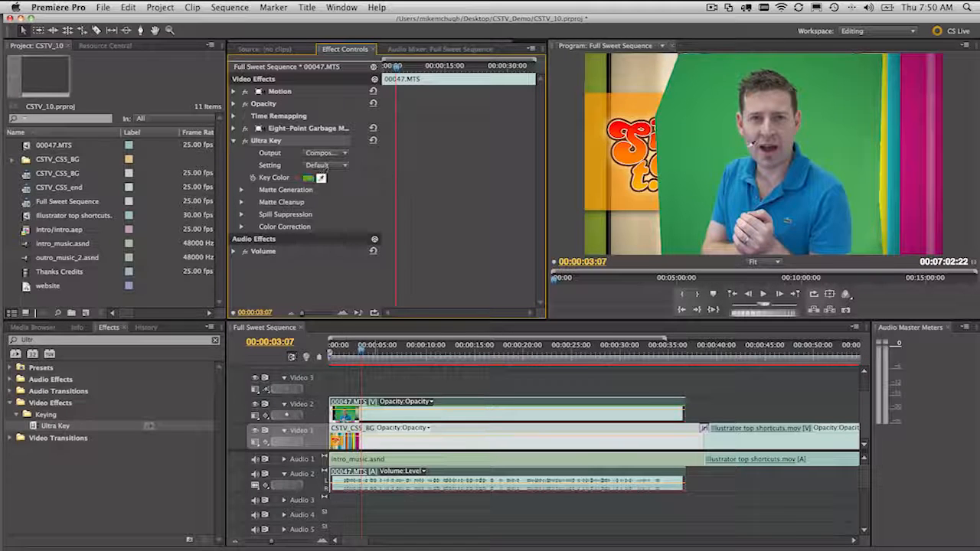
pyautogui.click(707, 151)
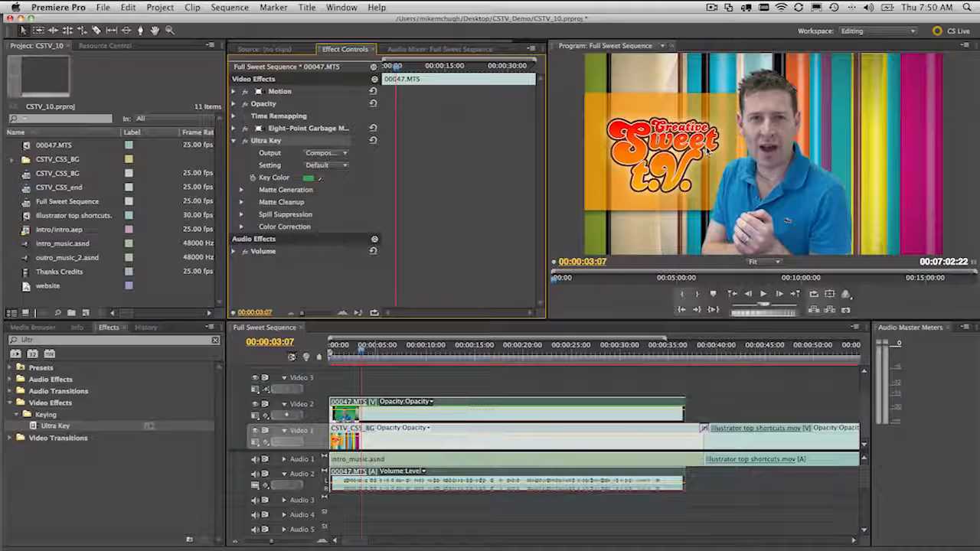
pyautogui.click(578, 108)
pyautogui.press('`')
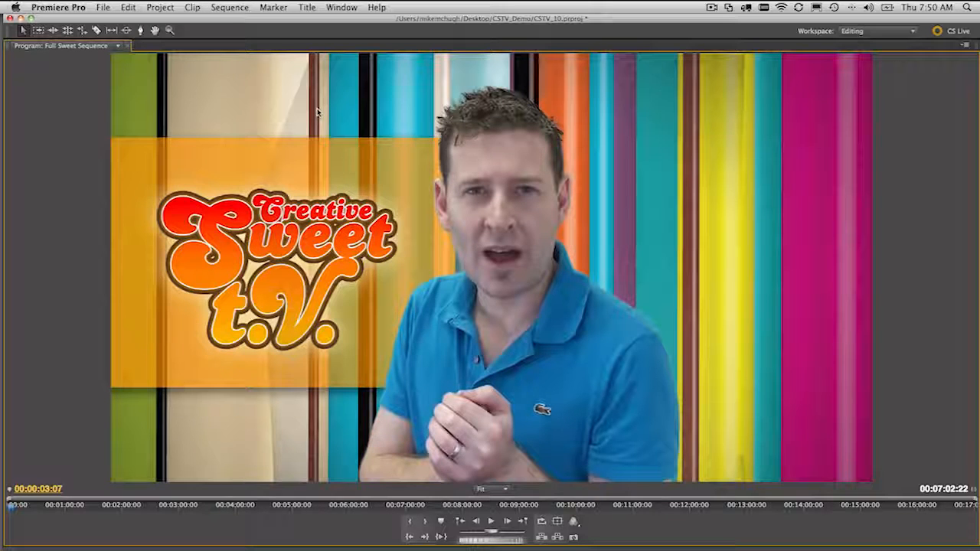
pyautogui.press('`')
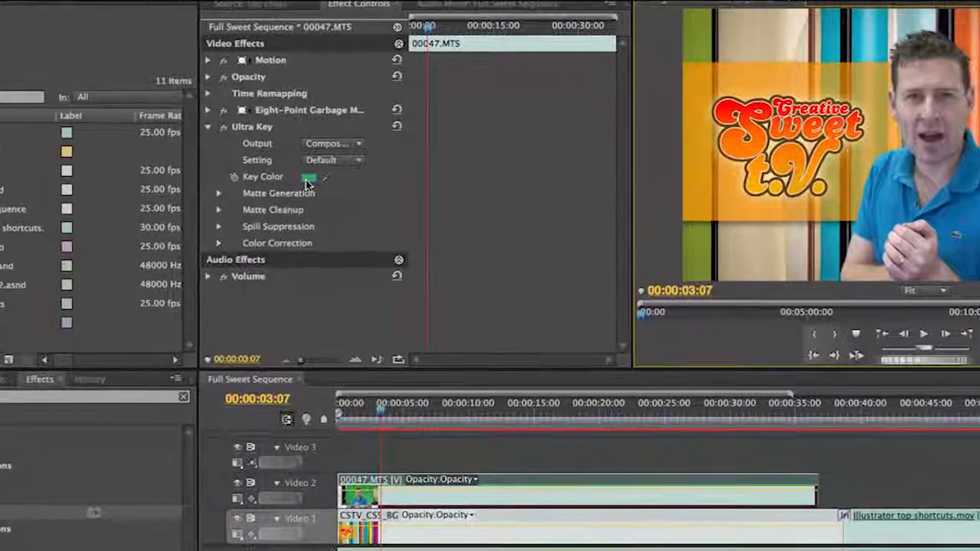
# Step: Set the Pedestal in Ultra Key's Matte Generation settings to 81
pyautogui.click(219, 194)
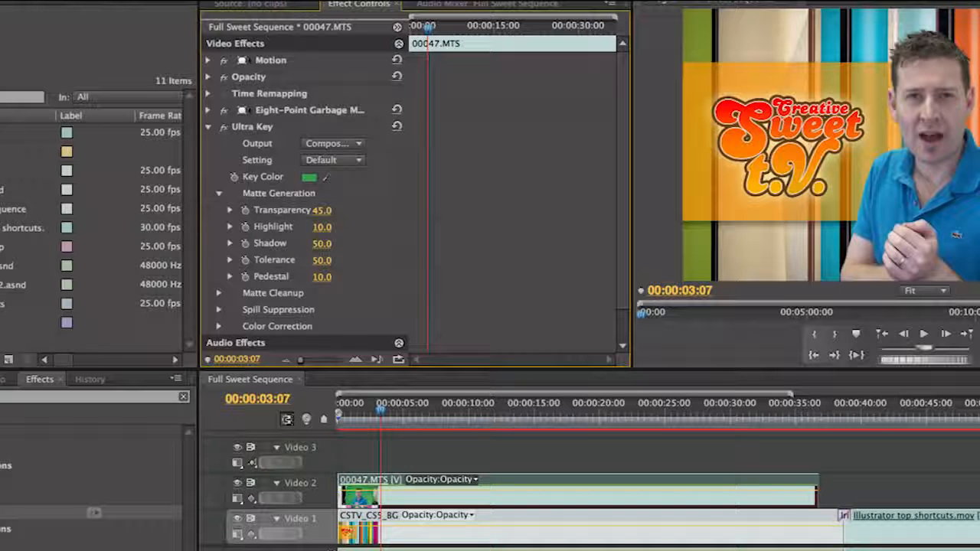
pyautogui.moveTo(322, 276); pyautogui.dragTo(360, 276)
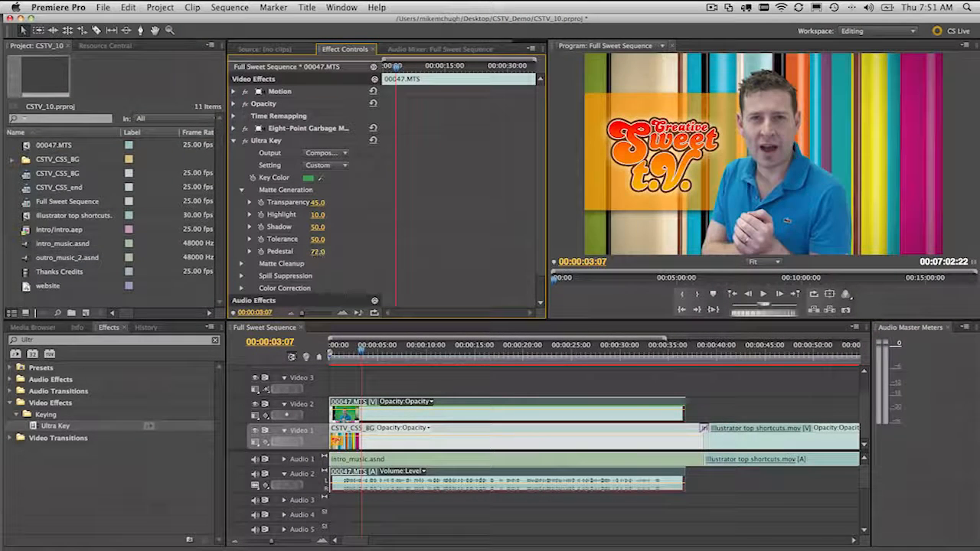
pyautogui.moveTo(317, 251); pyautogui.dragTo(327, 255)
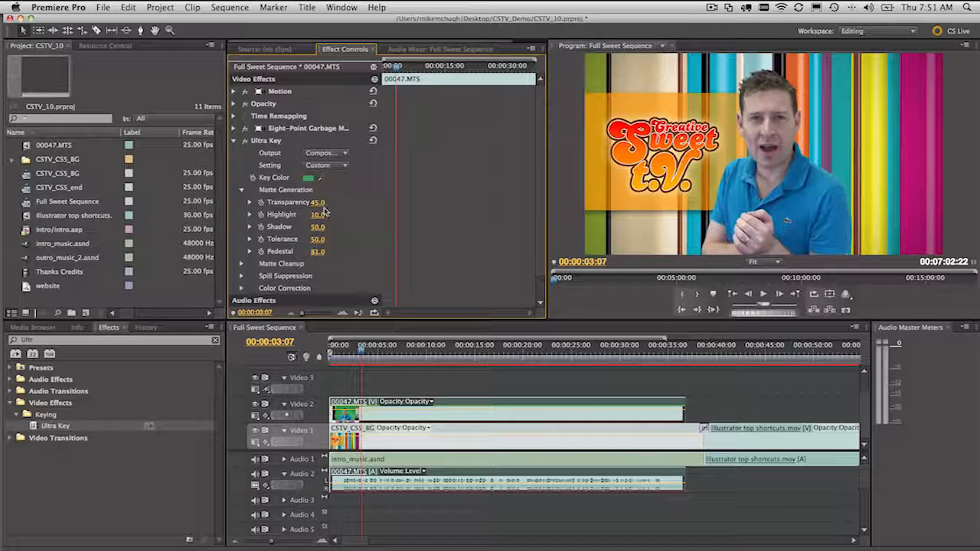
pyautogui.click(241, 190)
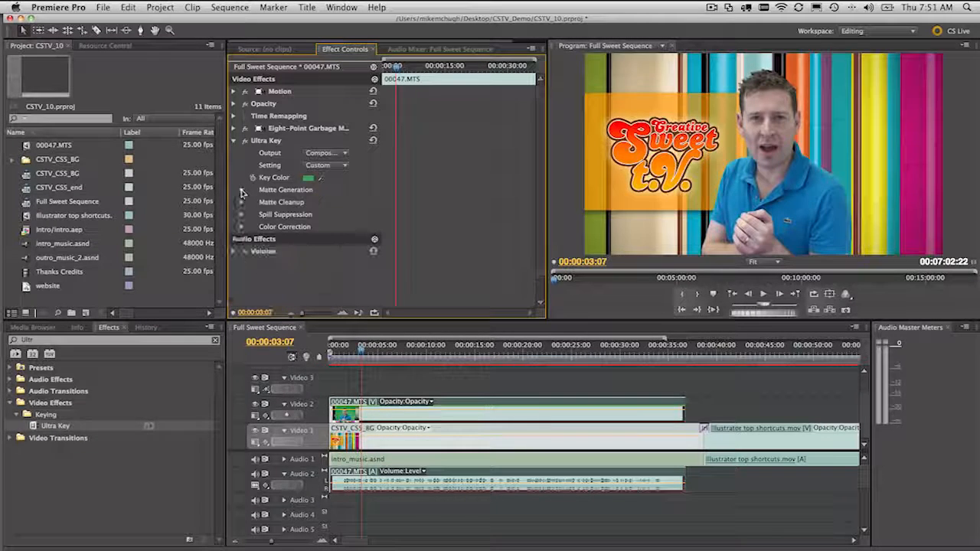
# Step: Look through Ultra Key's Matte Cleanup and Spill Suppression settings, and set Color Correction saturation to 121 and luminance to 113
pyautogui.click(241, 202)
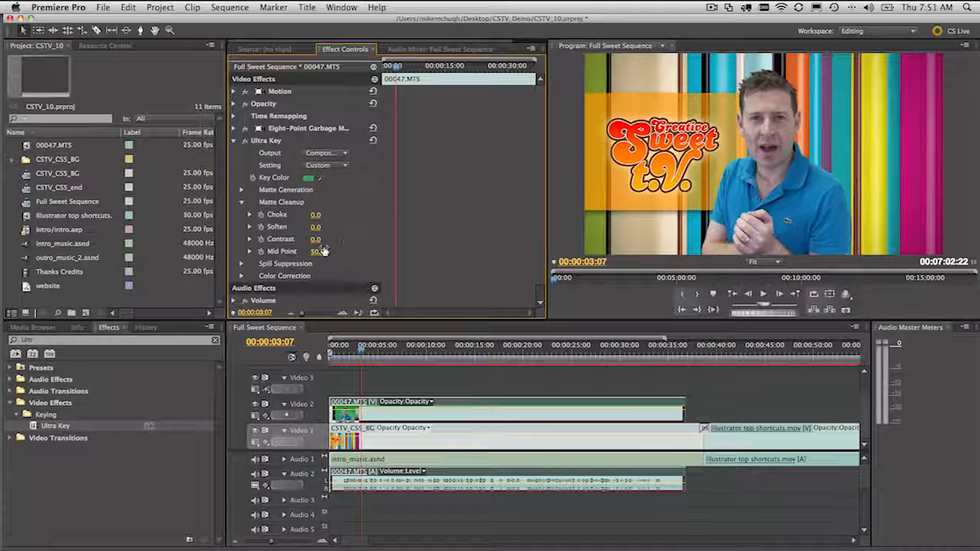
pyautogui.click(243, 203)
pyautogui.click(241, 215)
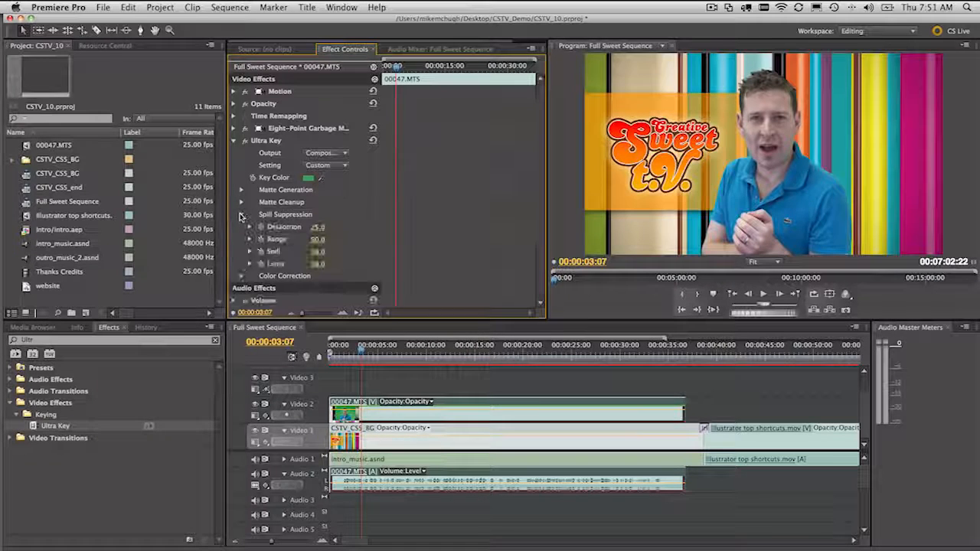
pyautogui.click(240, 215)
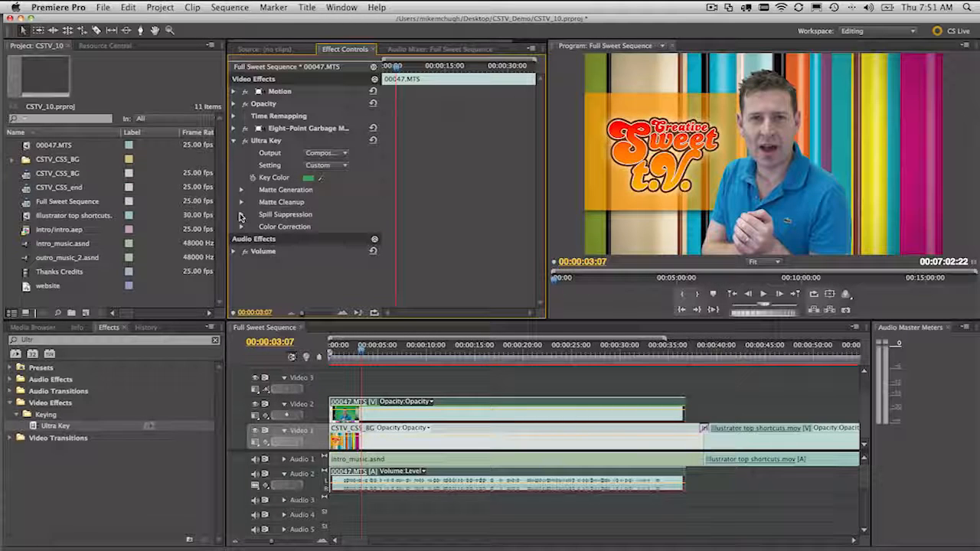
pyautogui.click(240, 227)
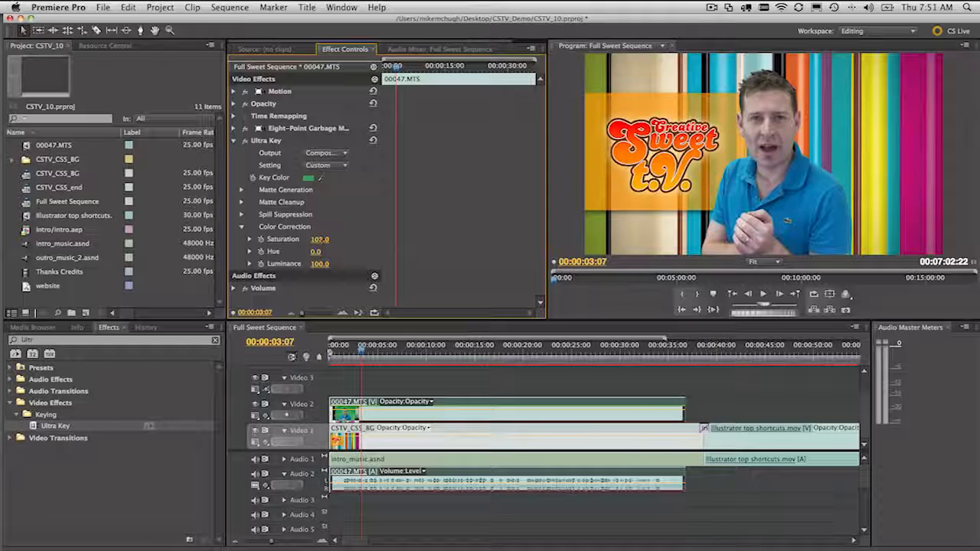
pyautogui.moveTo(319, 239); pyautogui.dragTo(329, 265)
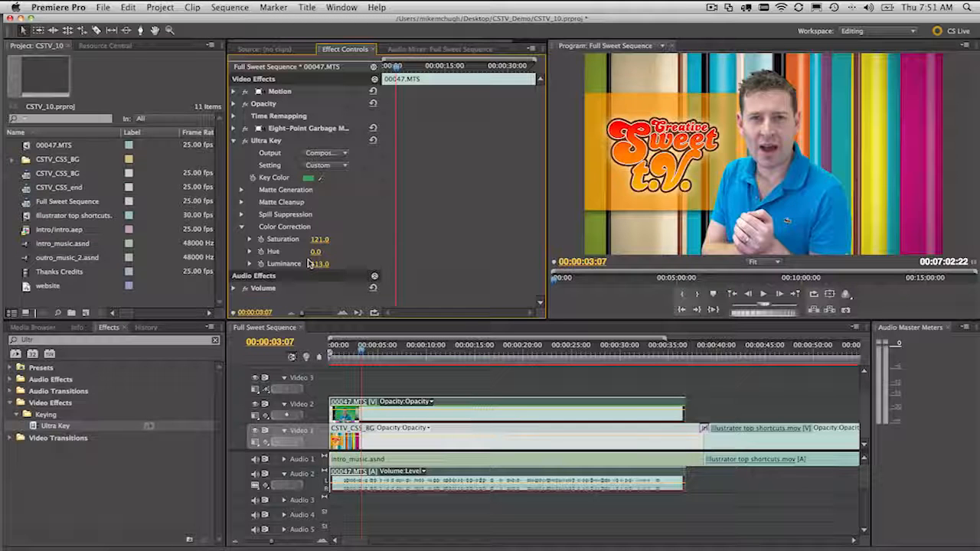
# Step: Scrub and play the sequence in the maximized program monitor to check the key in motion, and restore the normal layout
pyautogui.click(574, 160)
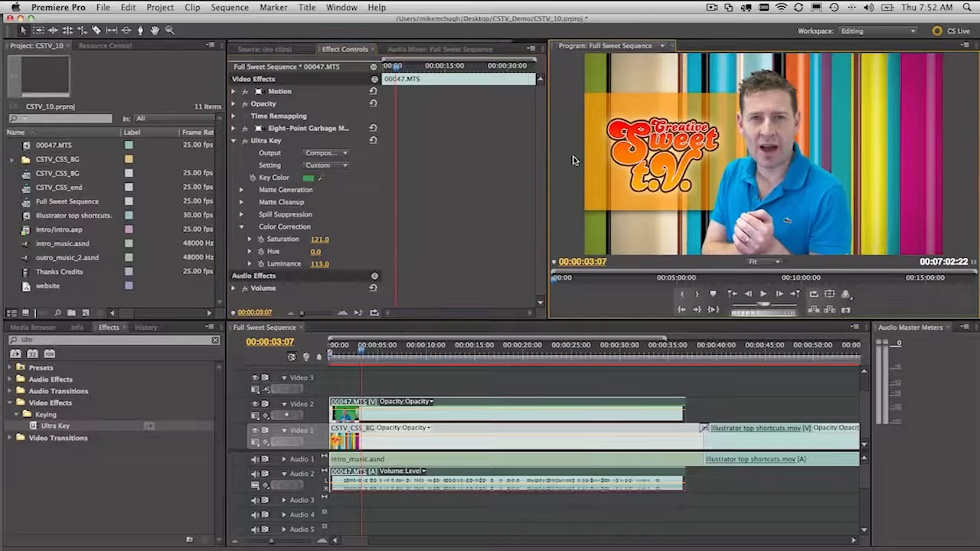
pyautogui.press('`')
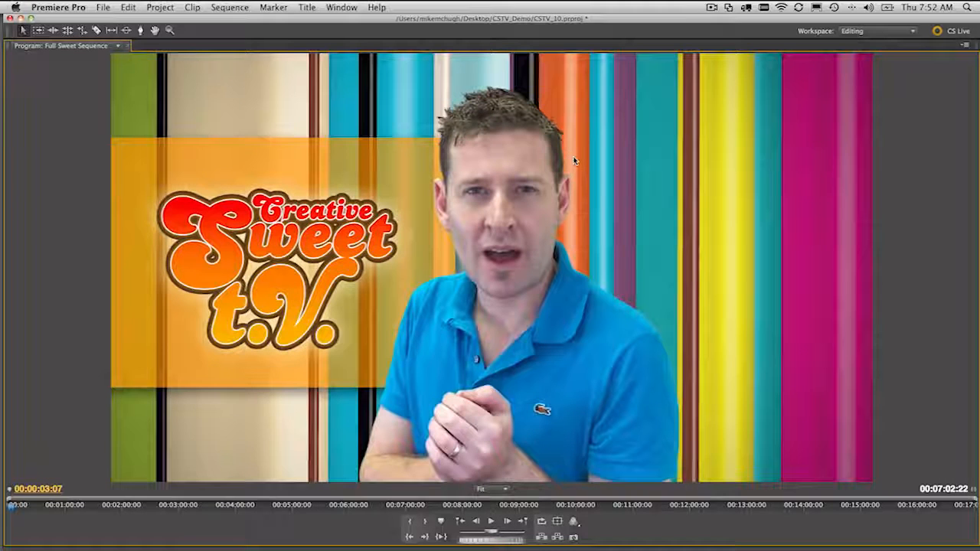
pyautogui.click(15, 508)
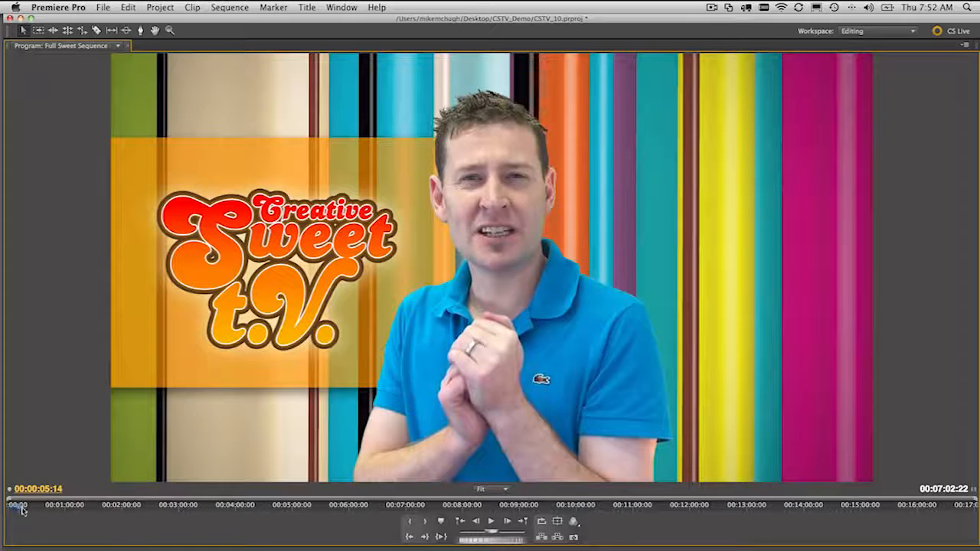
pyautogui.click(56, 511)
pyautogui.moveTo(55, 510); pyautogui.dragTo(30, 511)
pyautogui.press('space')
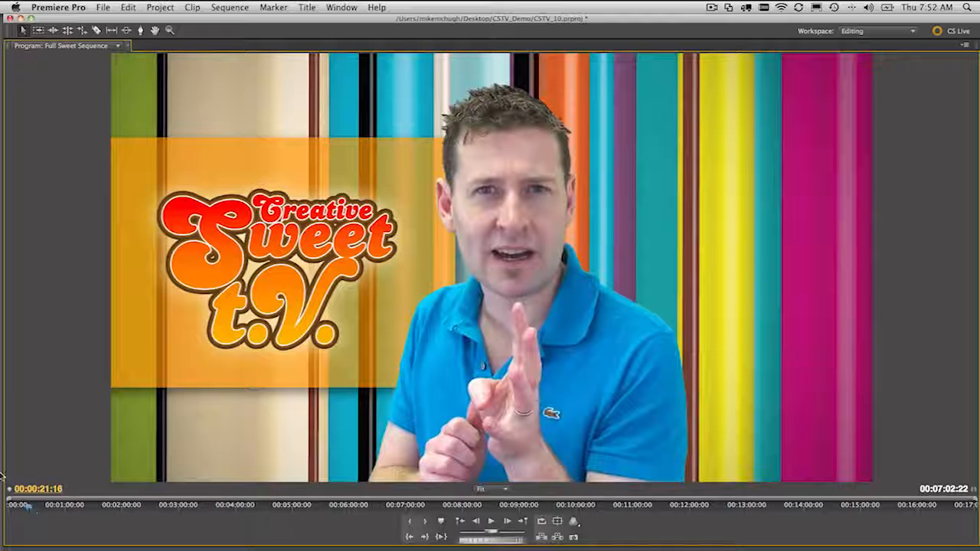
pyautogui.press('`')
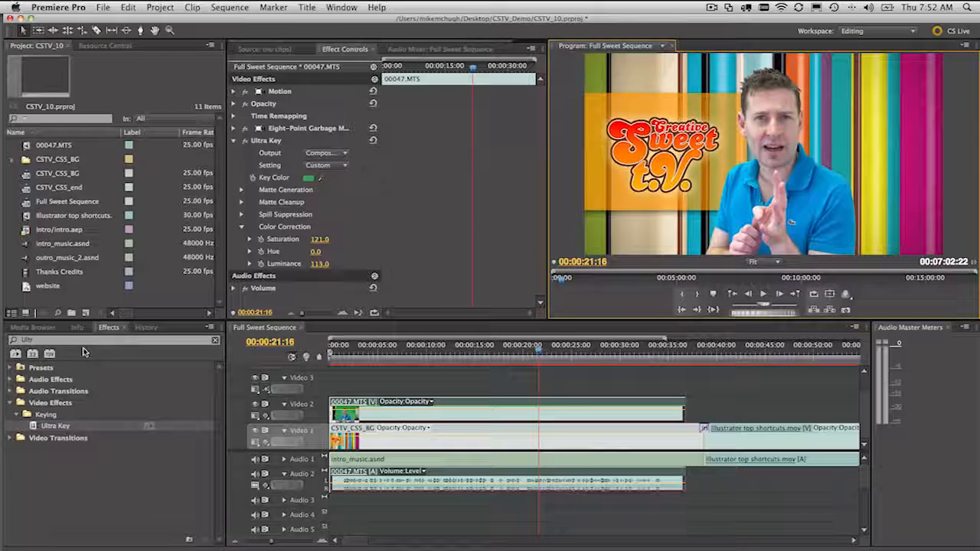